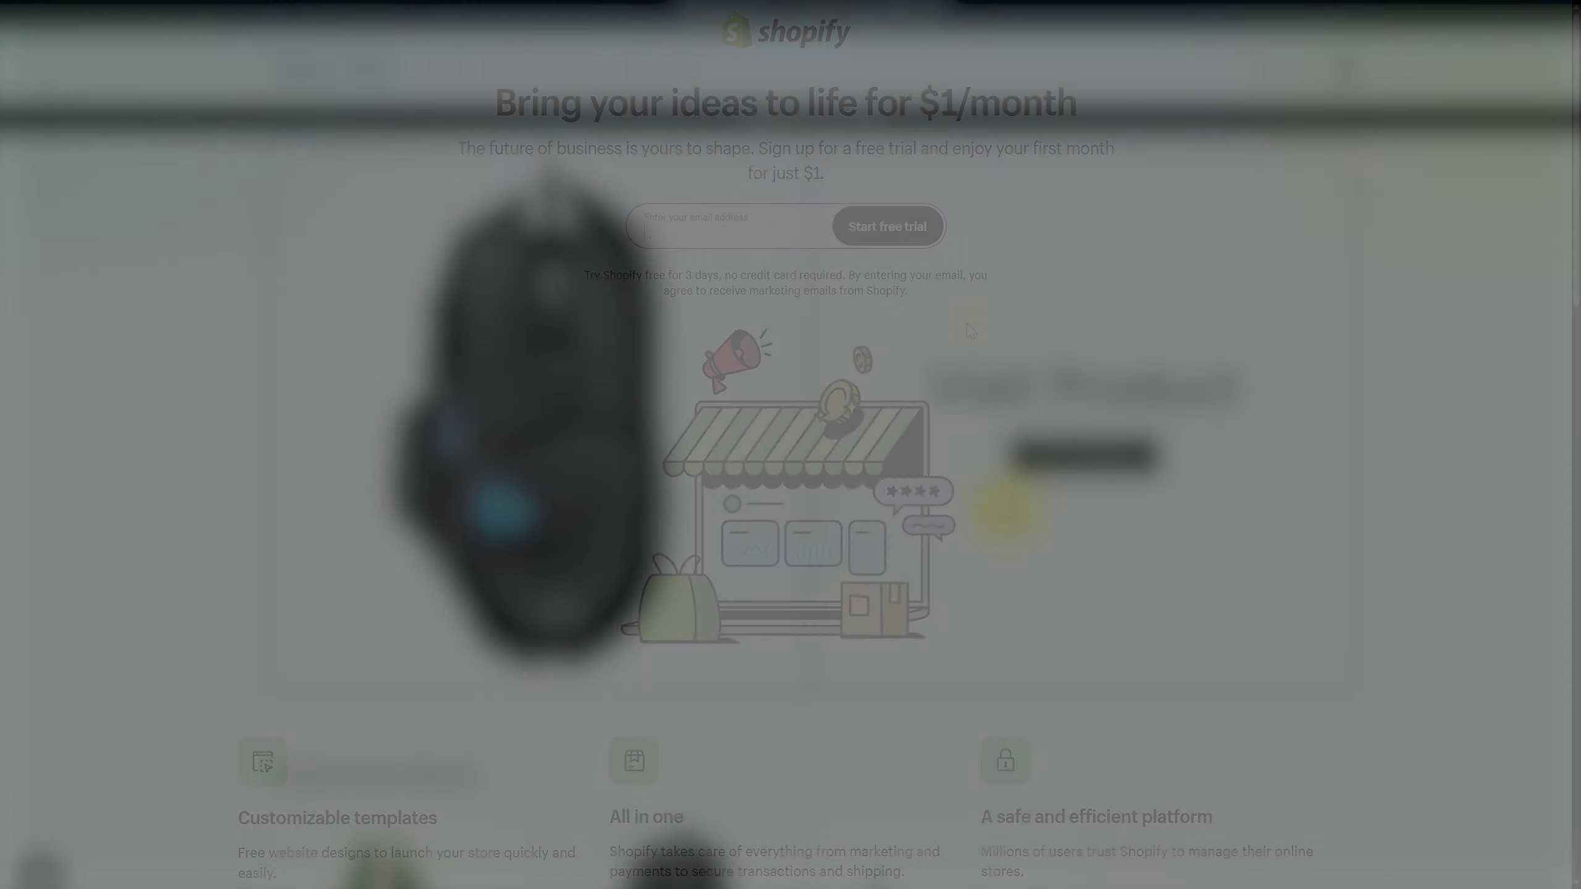
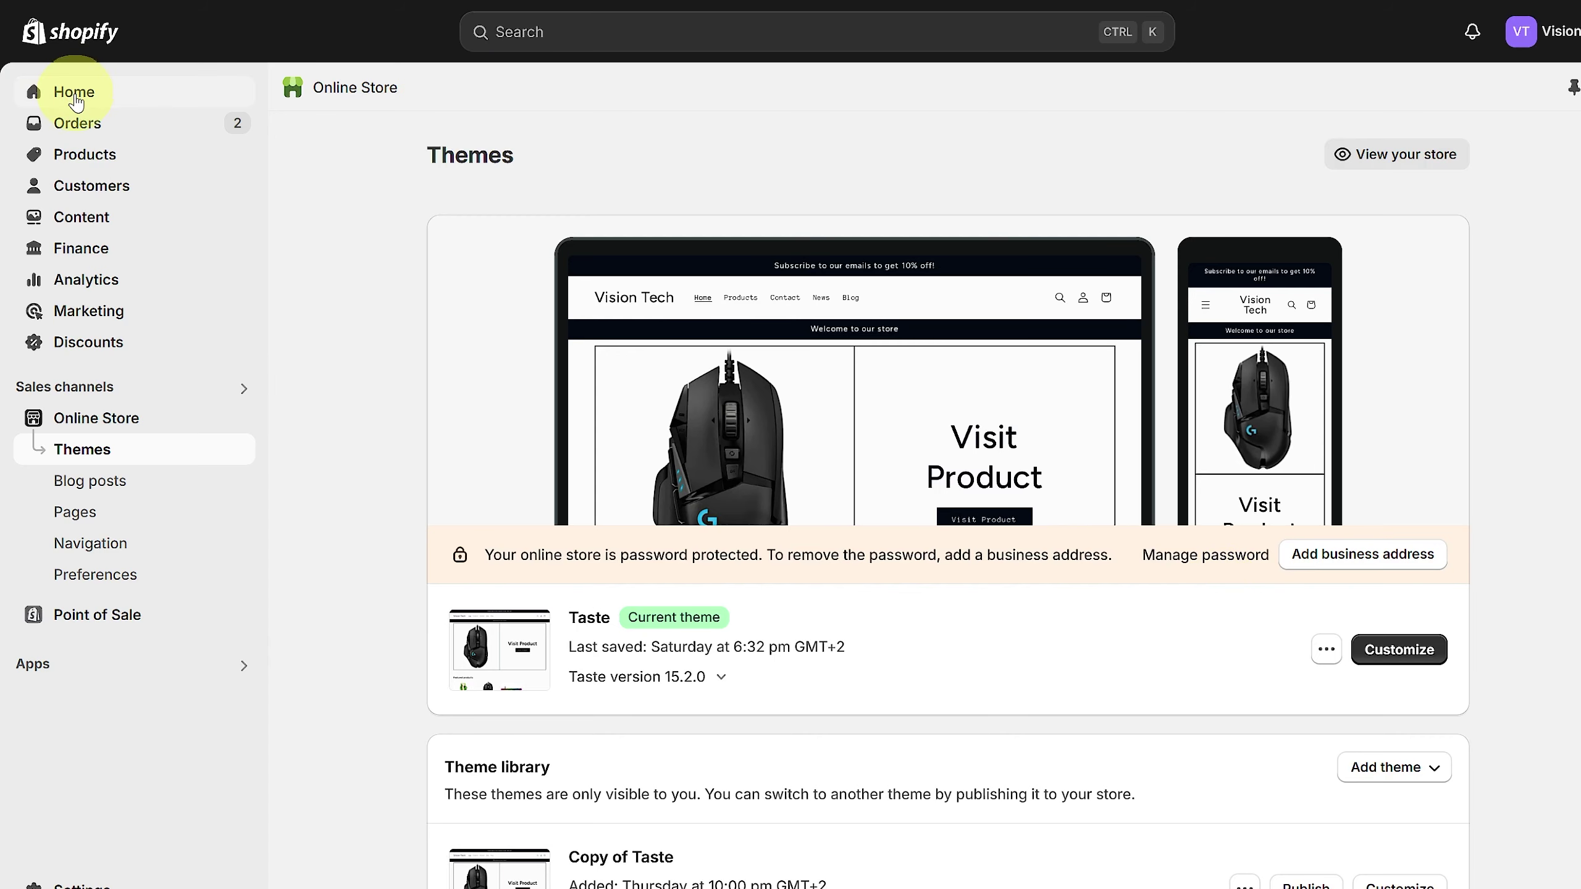
# Step: Go from the Home dashboard to the Products list
pyautogui.click(75, 92)
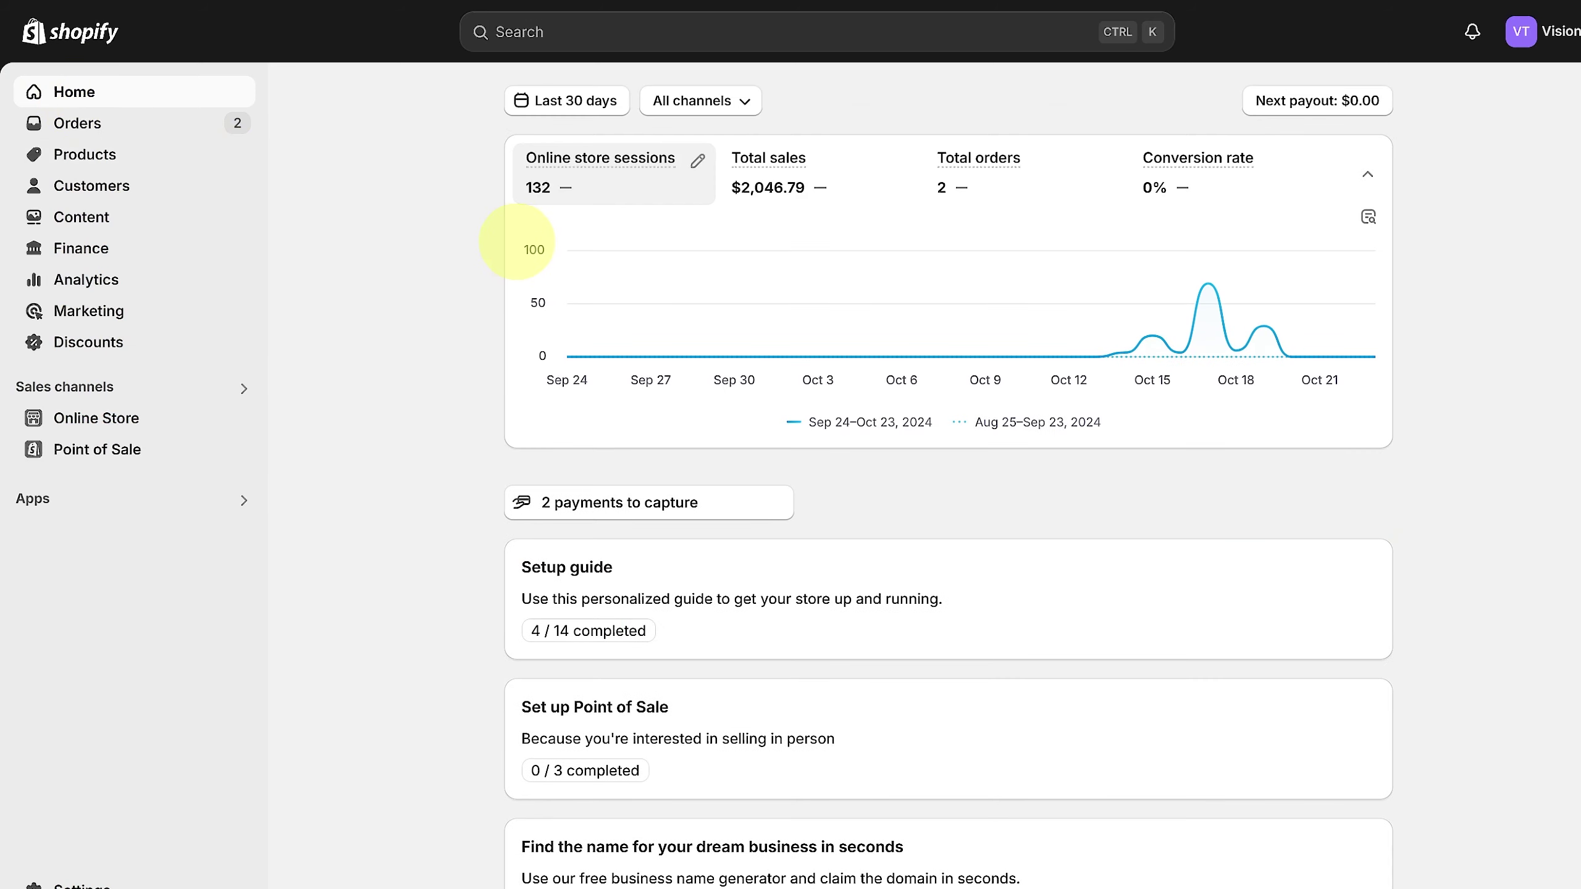
pyautogui.click(149, 159)
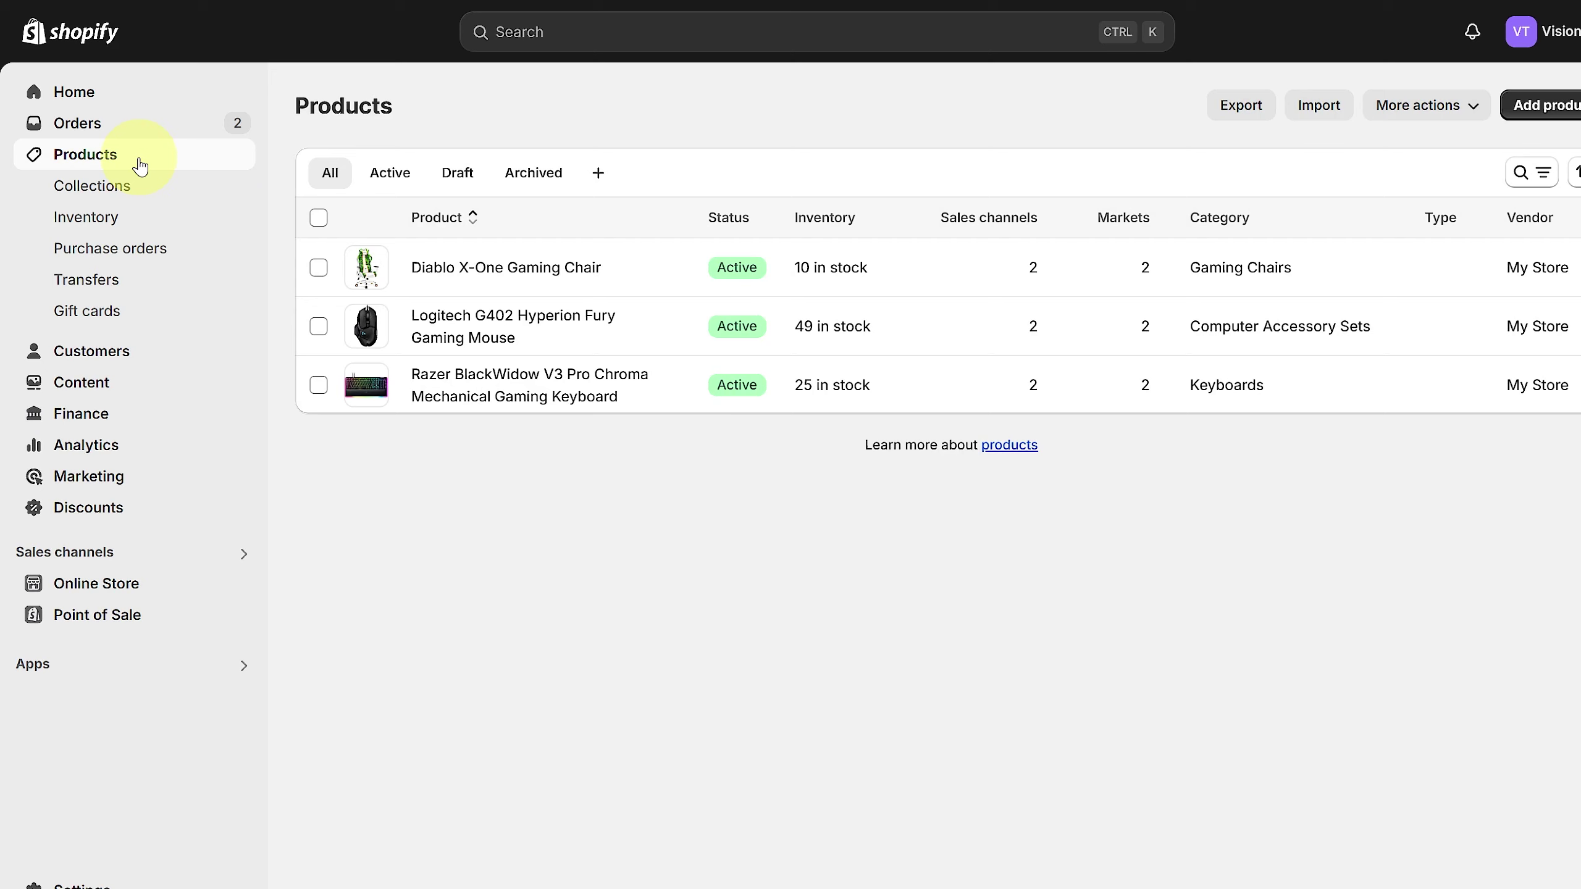
pyautogui.moveTo(583, 264)
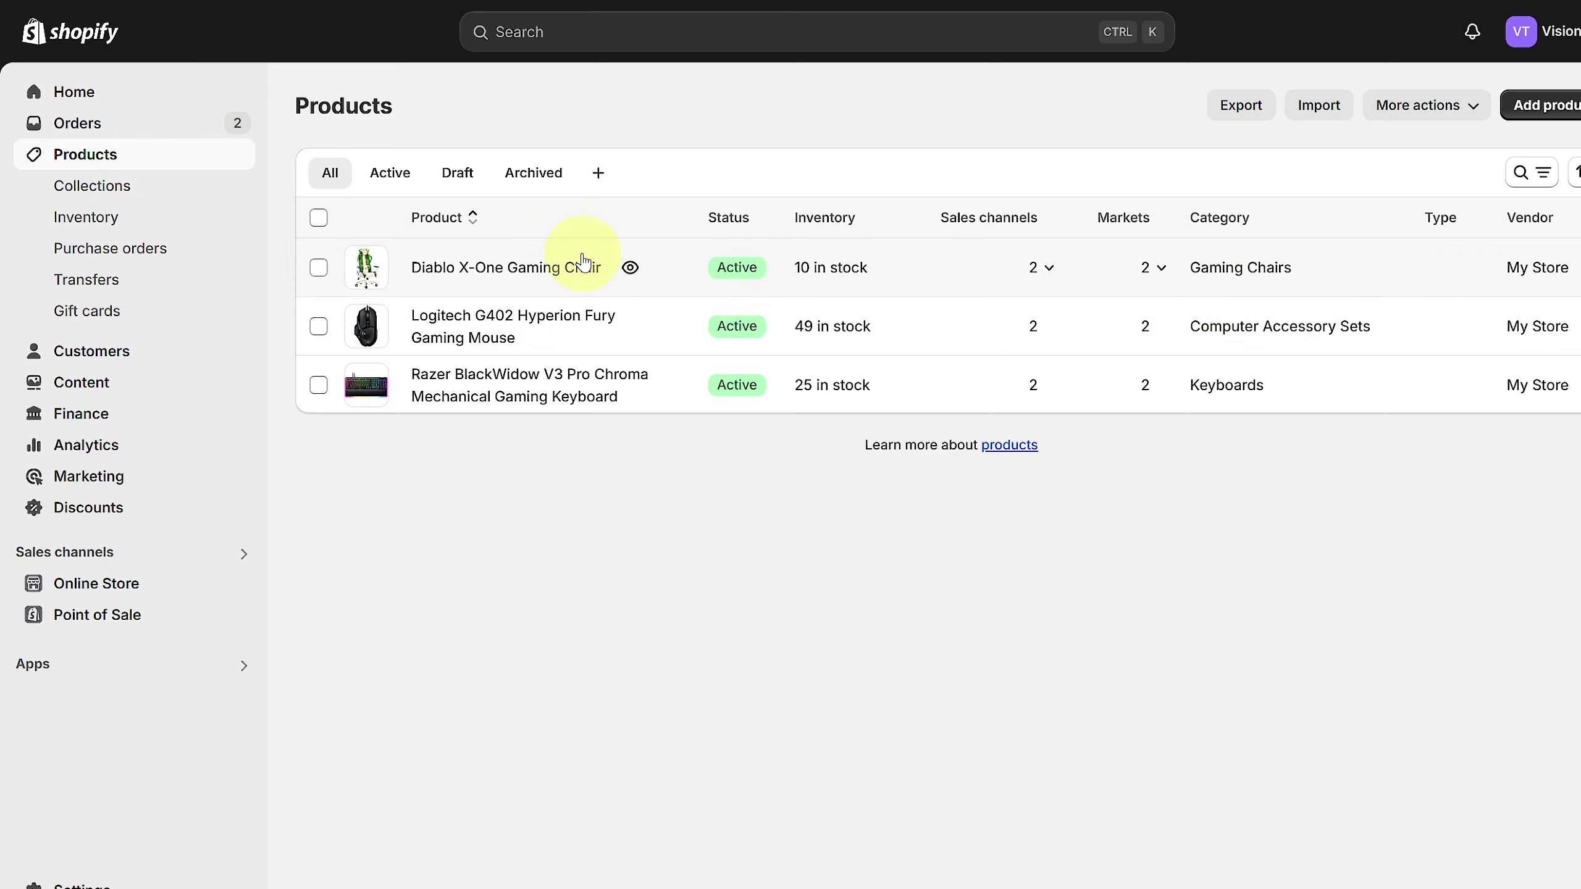
# Step: Open Diablo X-One Gaming Chair, try Share, dismiss the password notice, and keep status Active
pyautogui.click(847, 272)
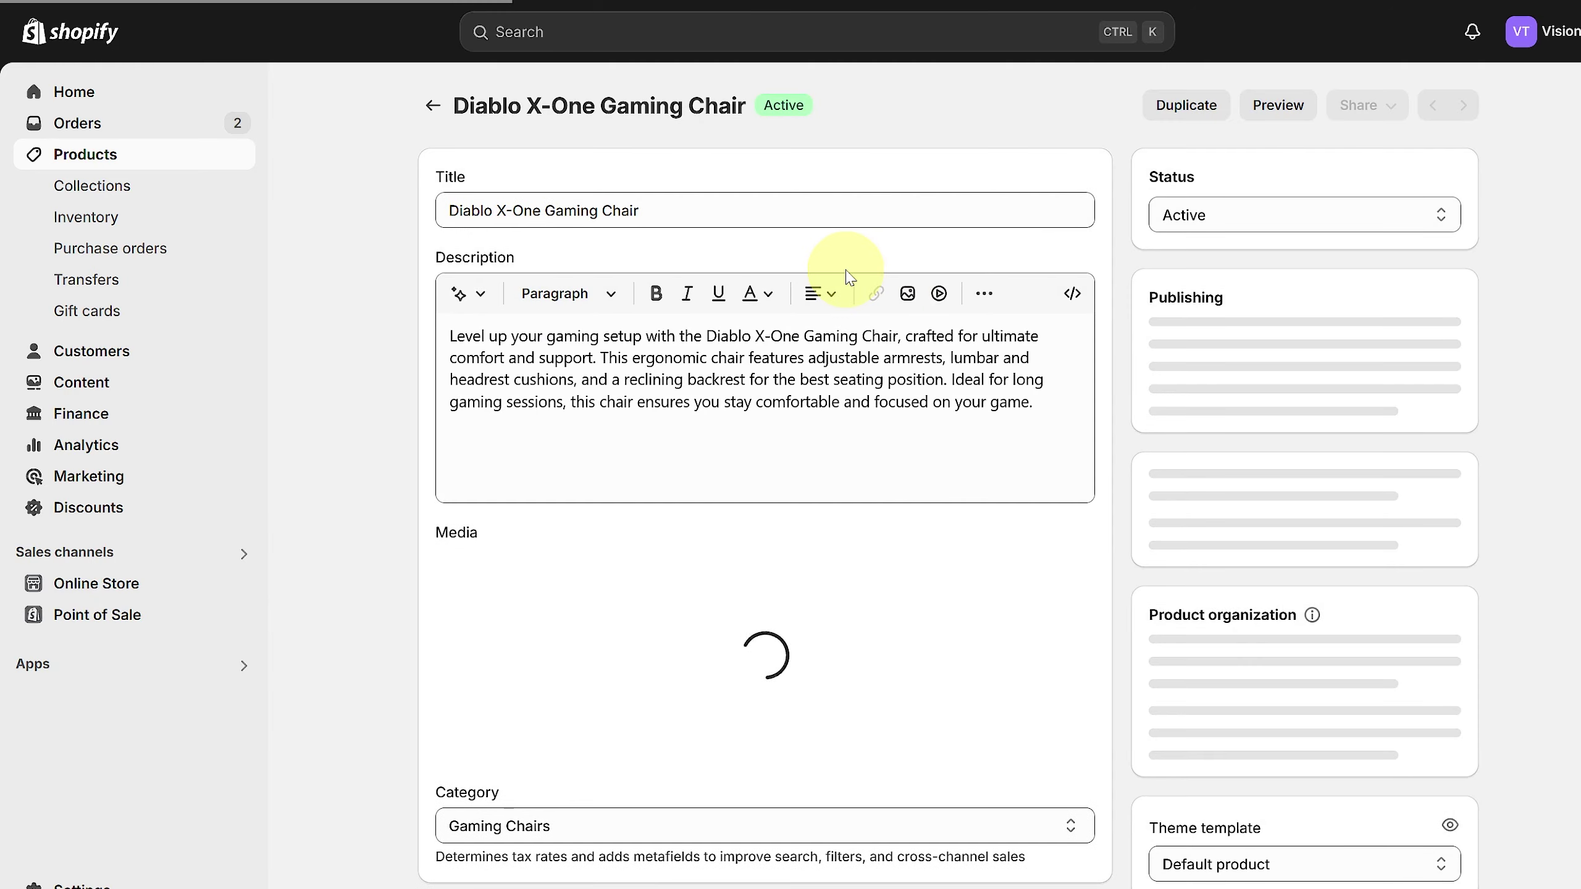
pyautogui.click(1344, 113)
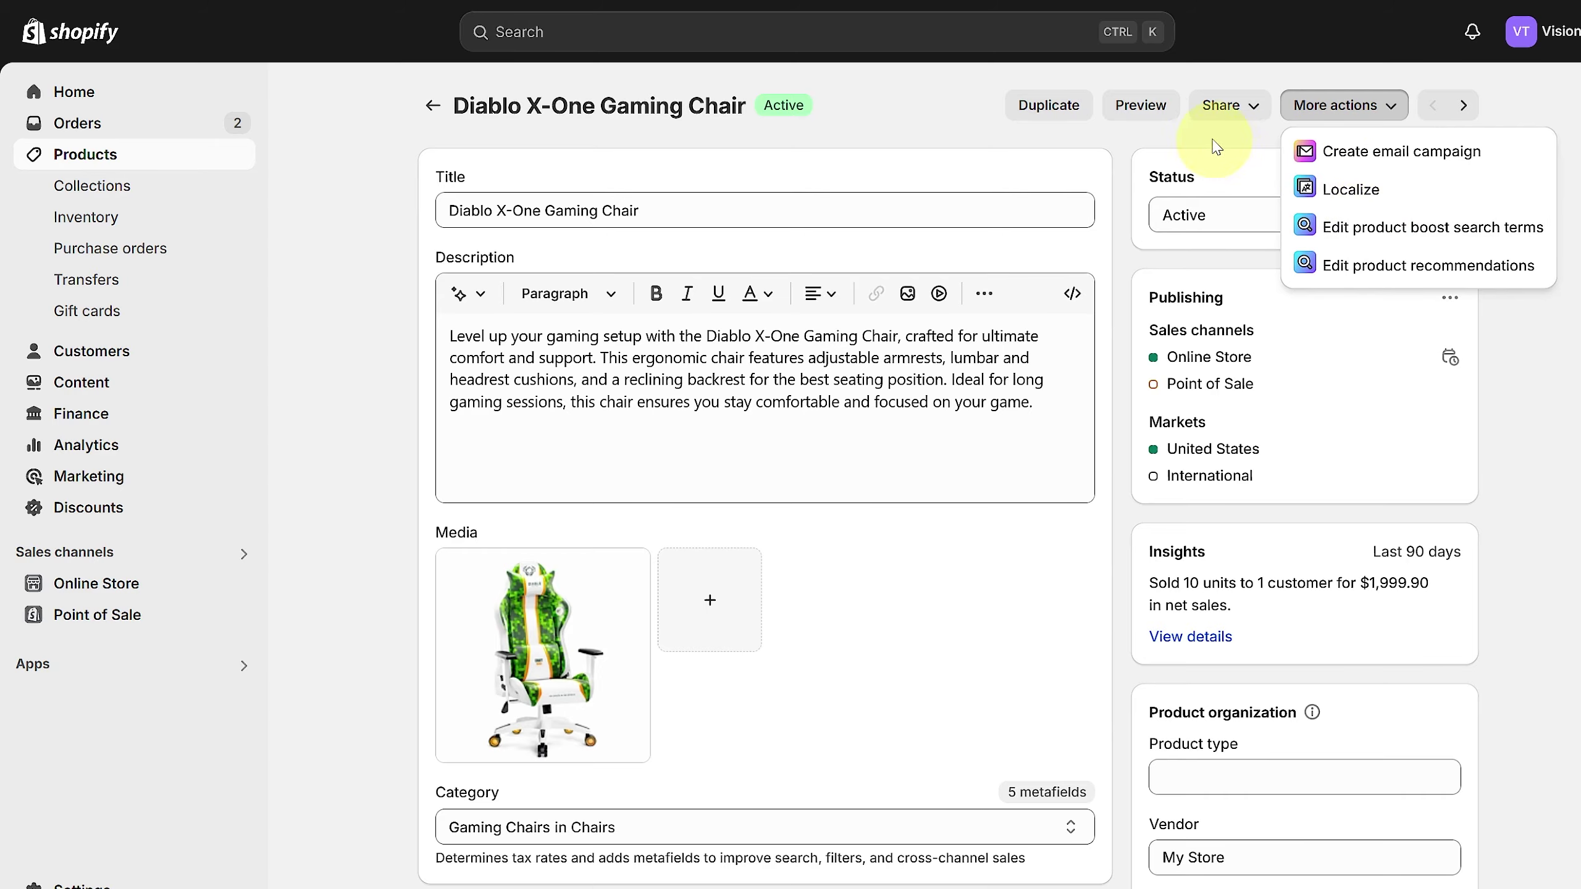
pyautogui.click(1220, 109)
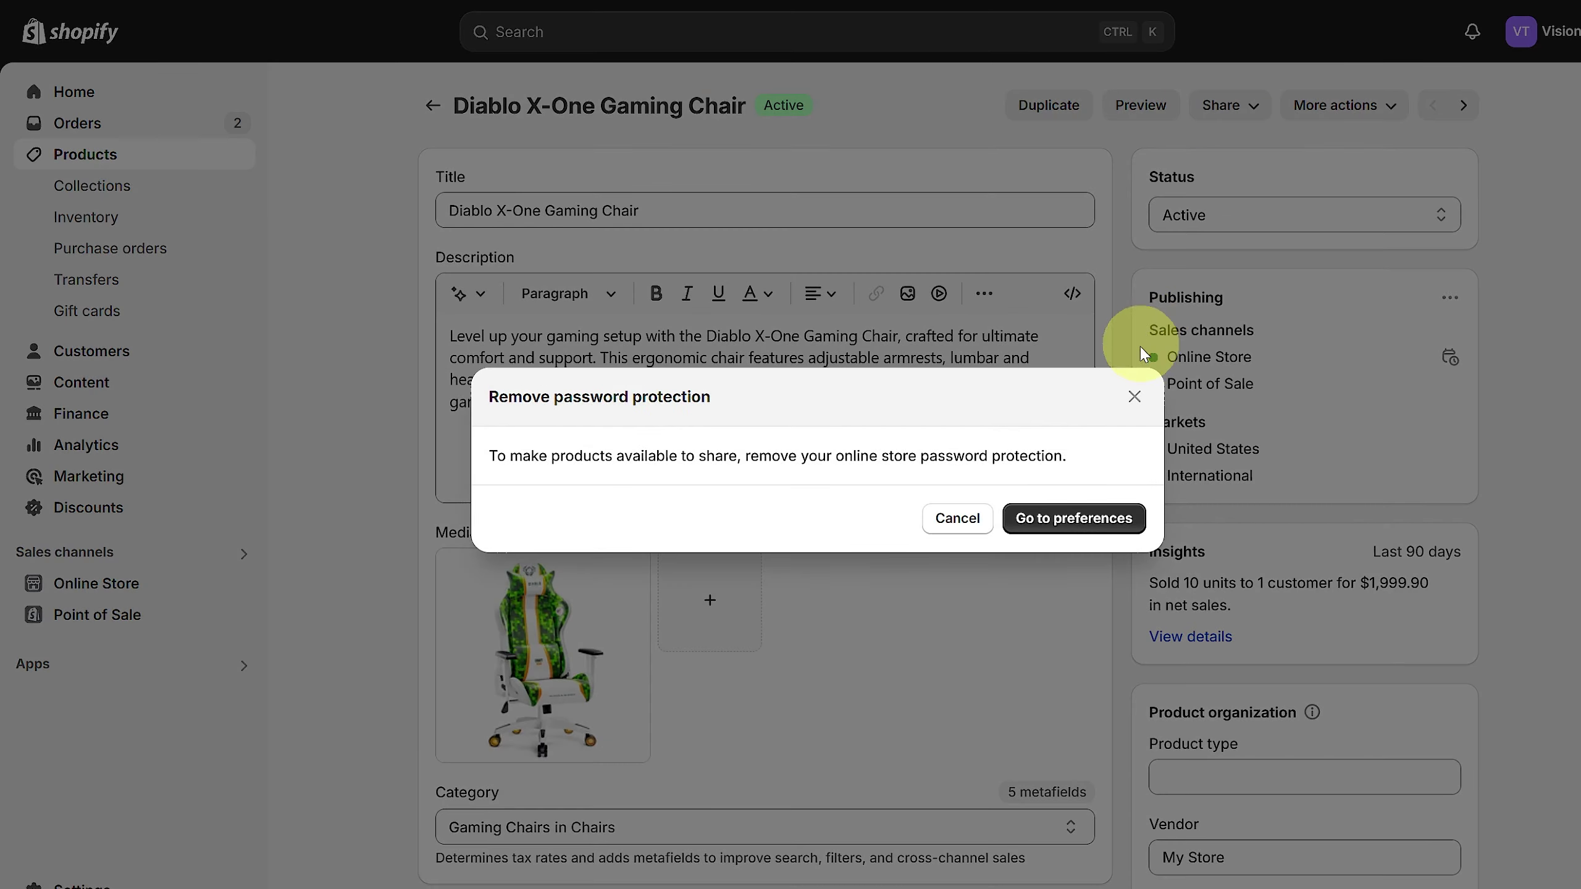
pyautogui.click(1134, 399)
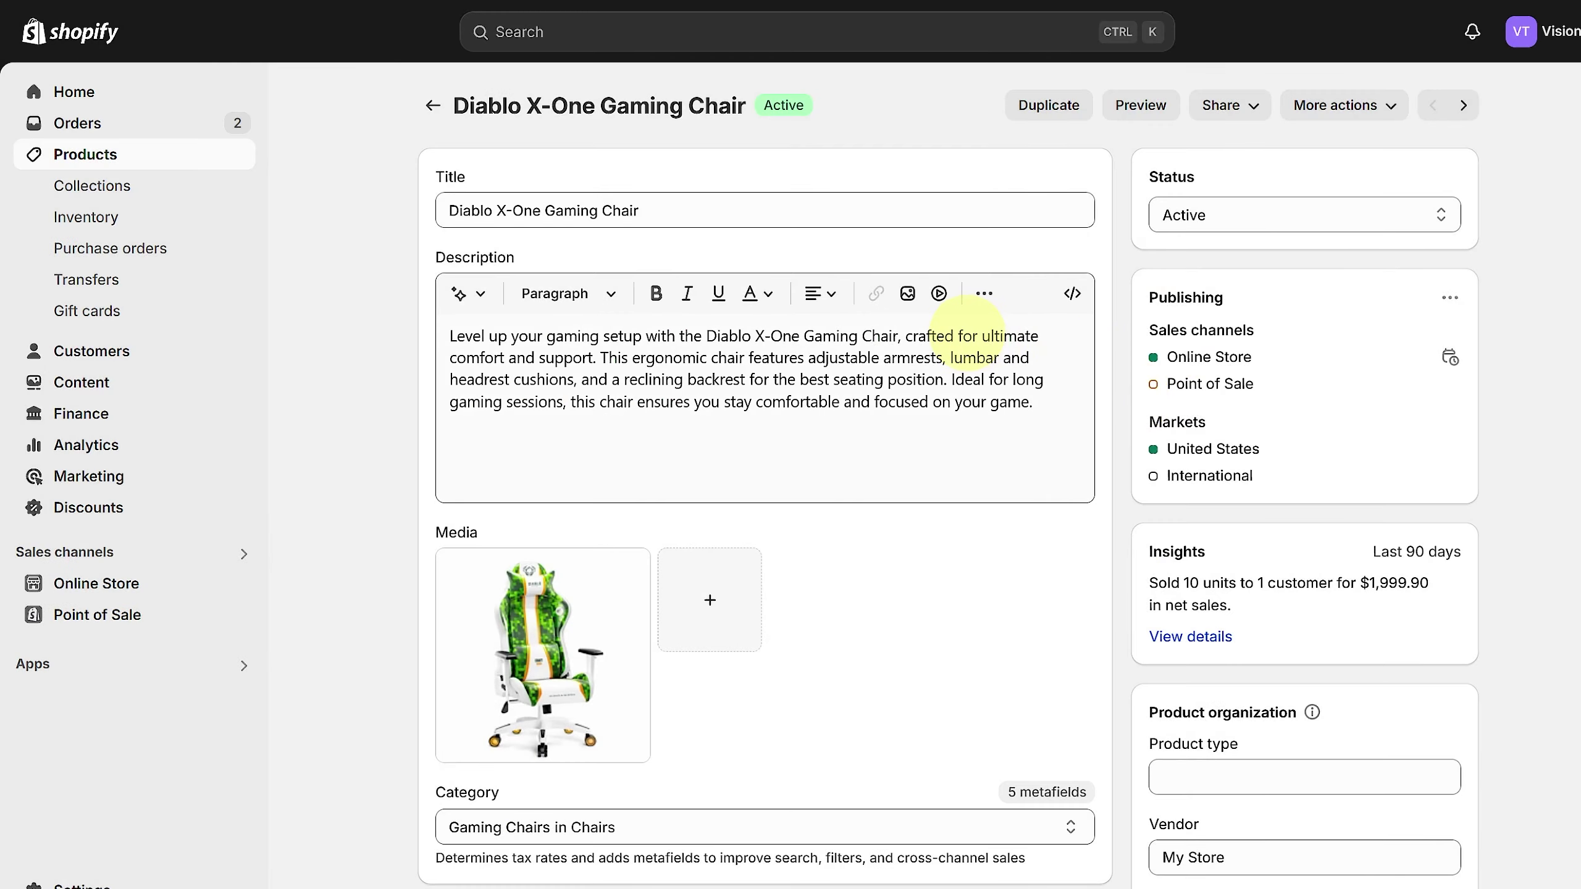
pyautogui.click(1266, 215)
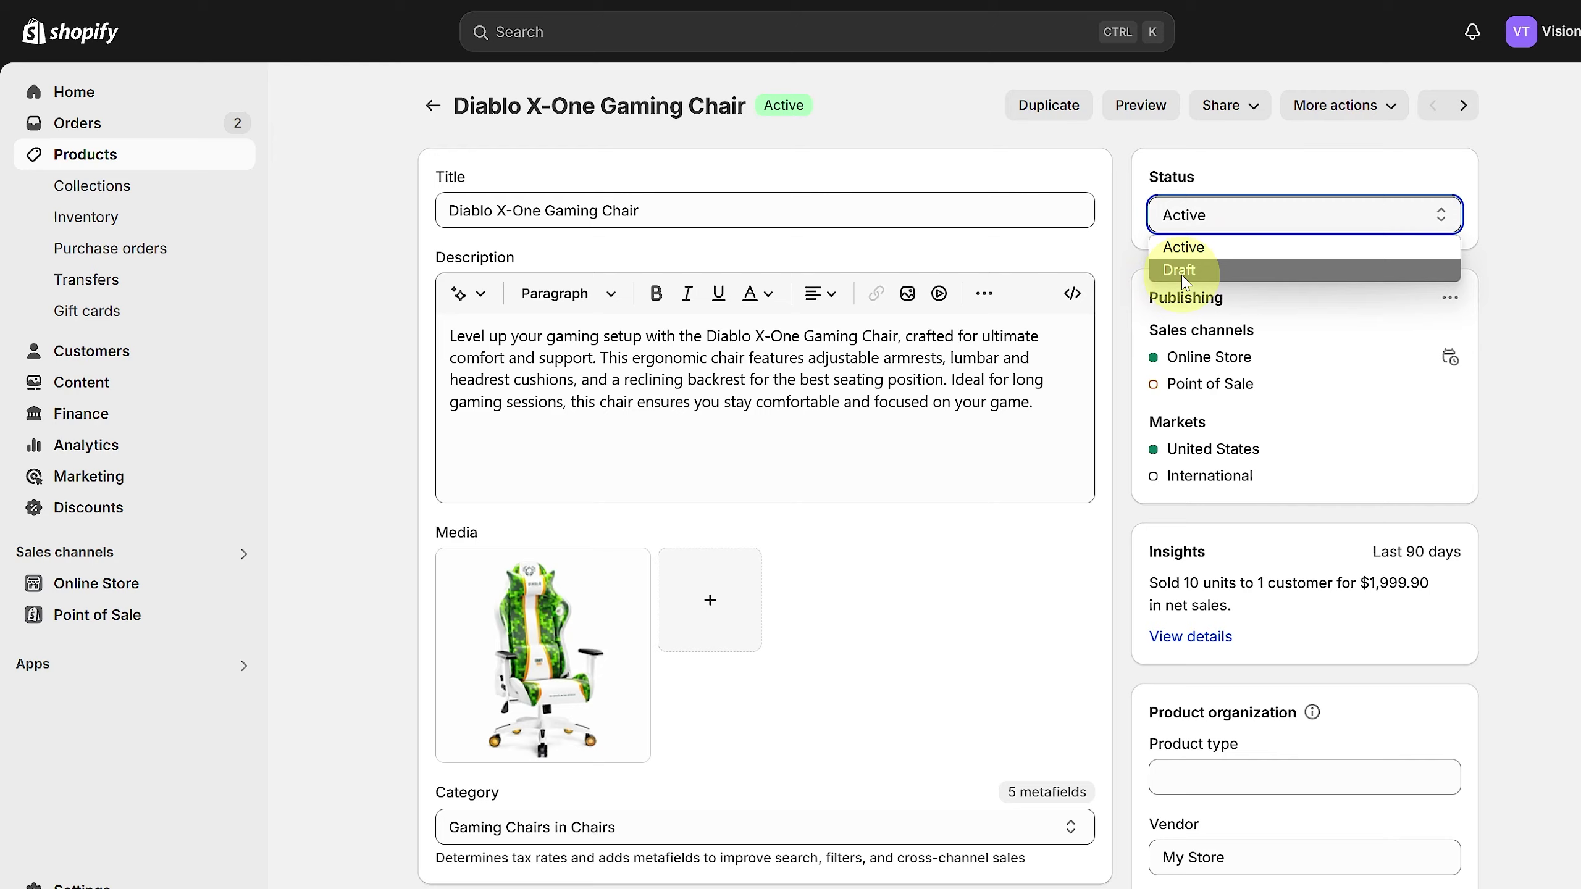
pyautogui.press('Escape')
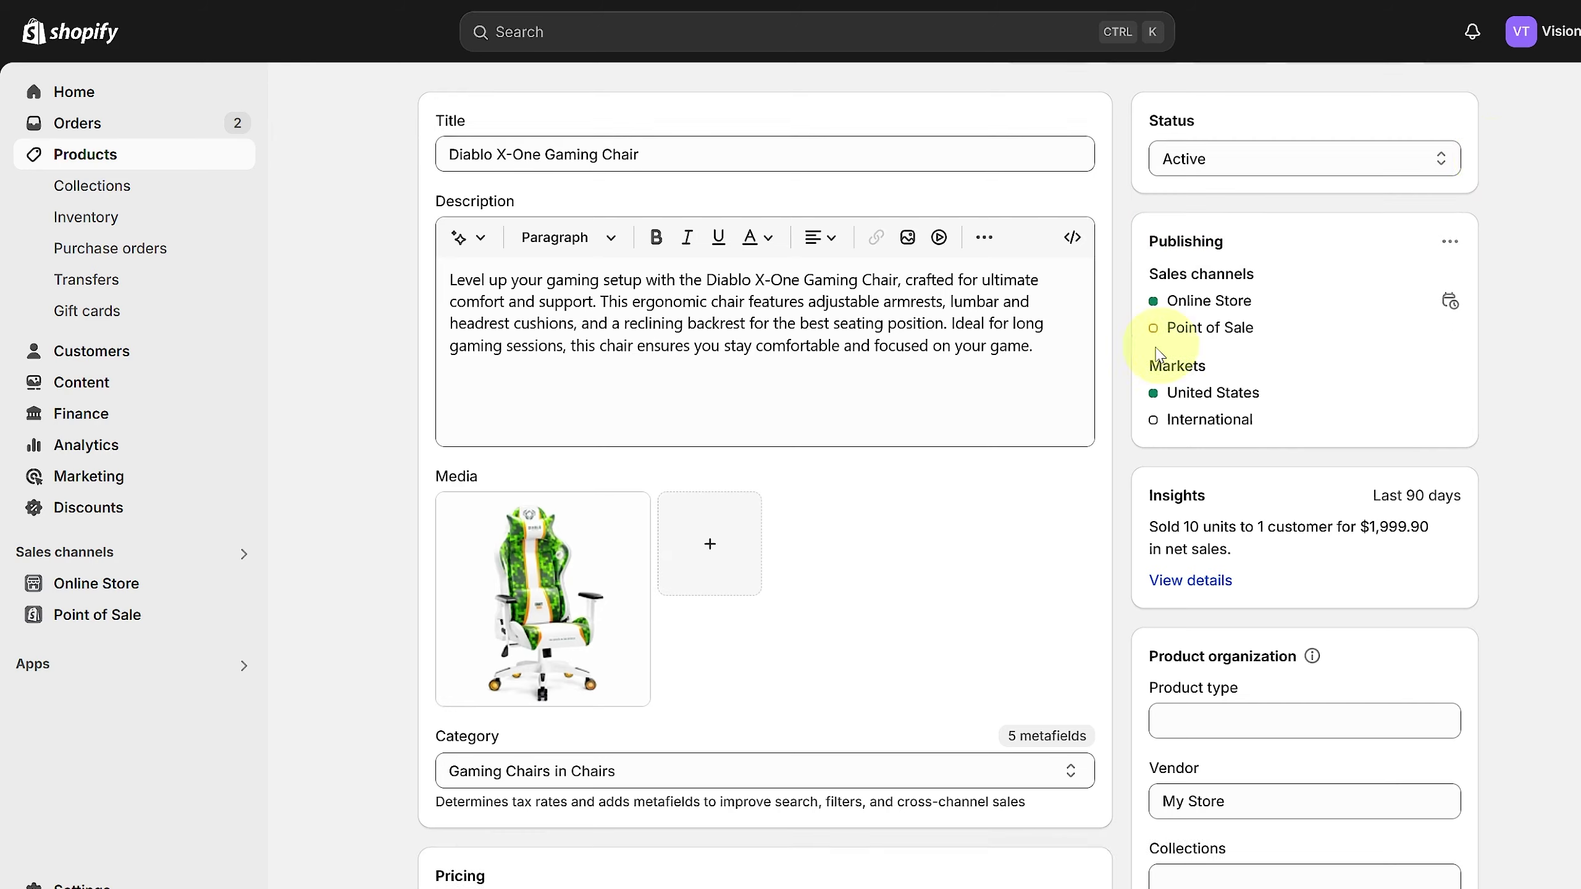
pyautogui.scroll(-5, 971, 418)
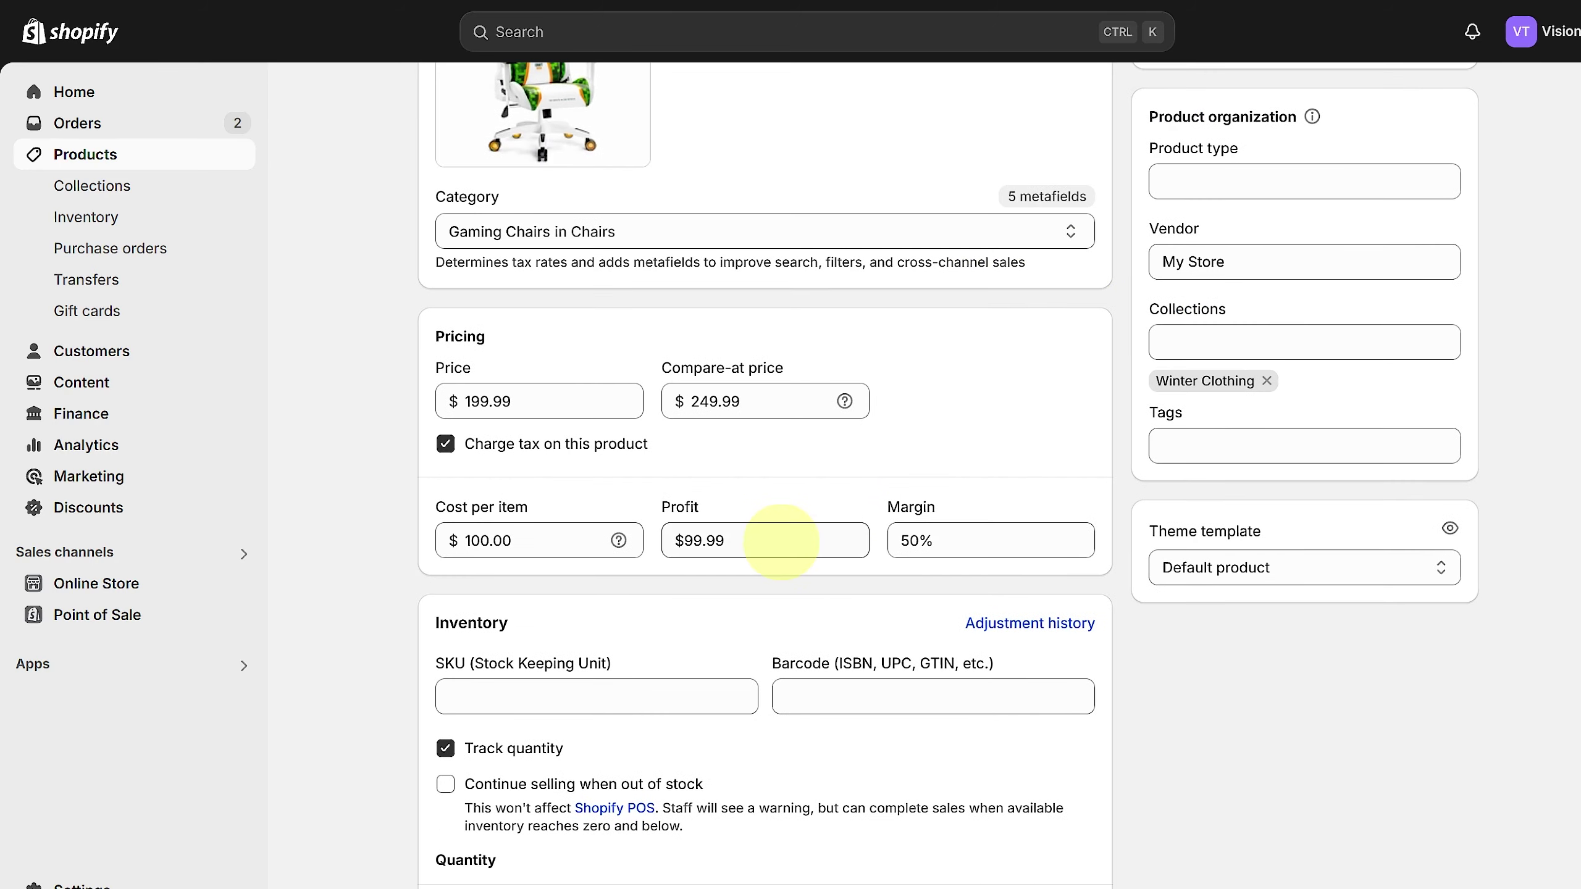
pyautogui.scroll(-4, 766, 531)
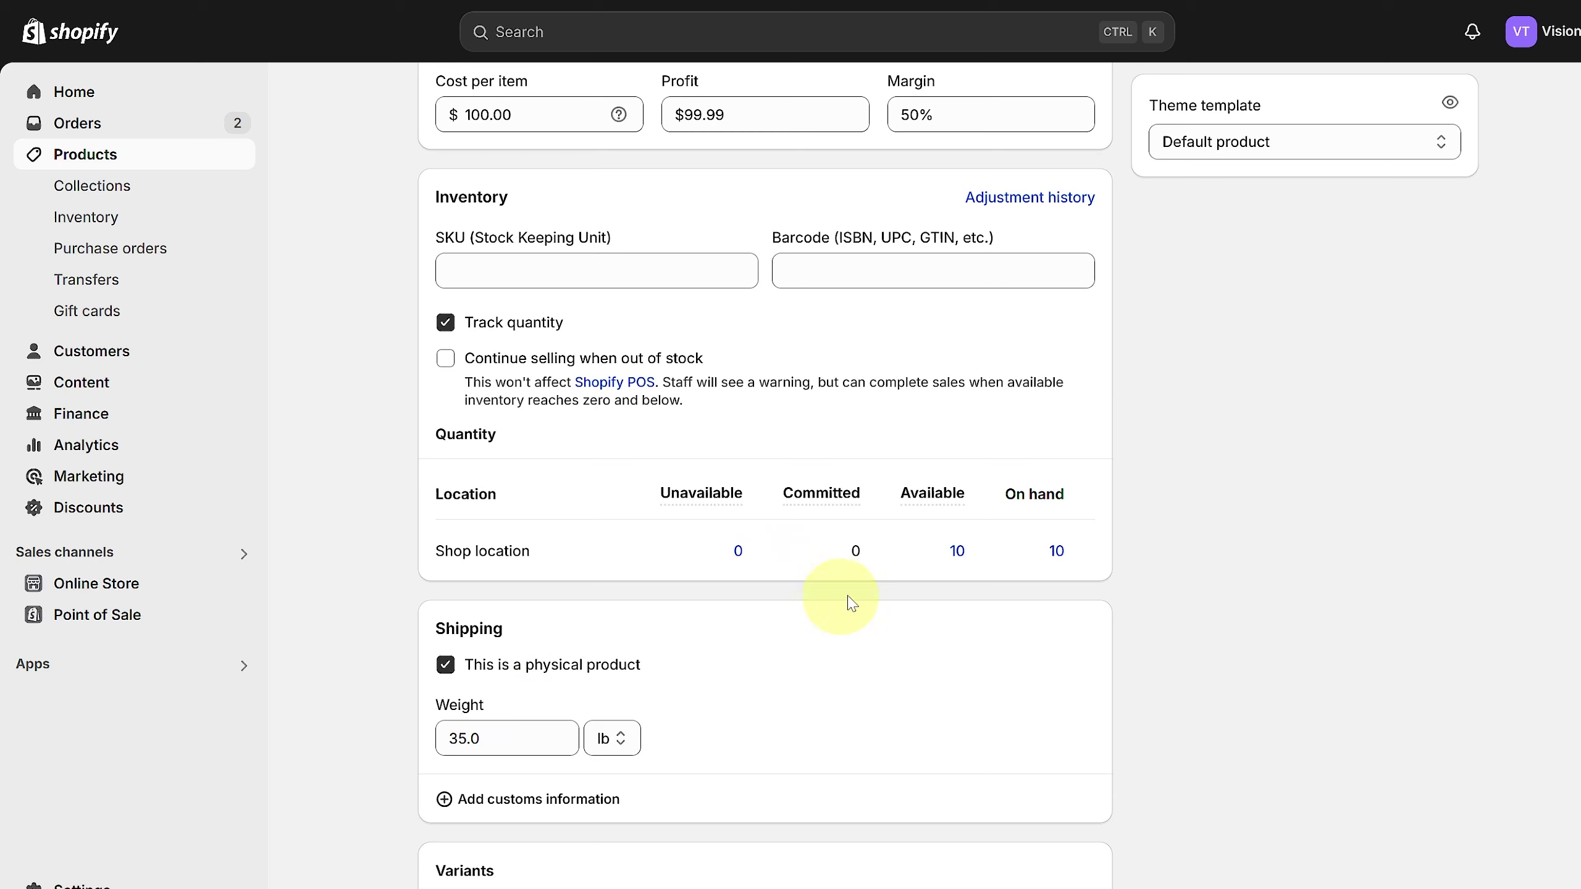
pyautogui.click(968, 551)
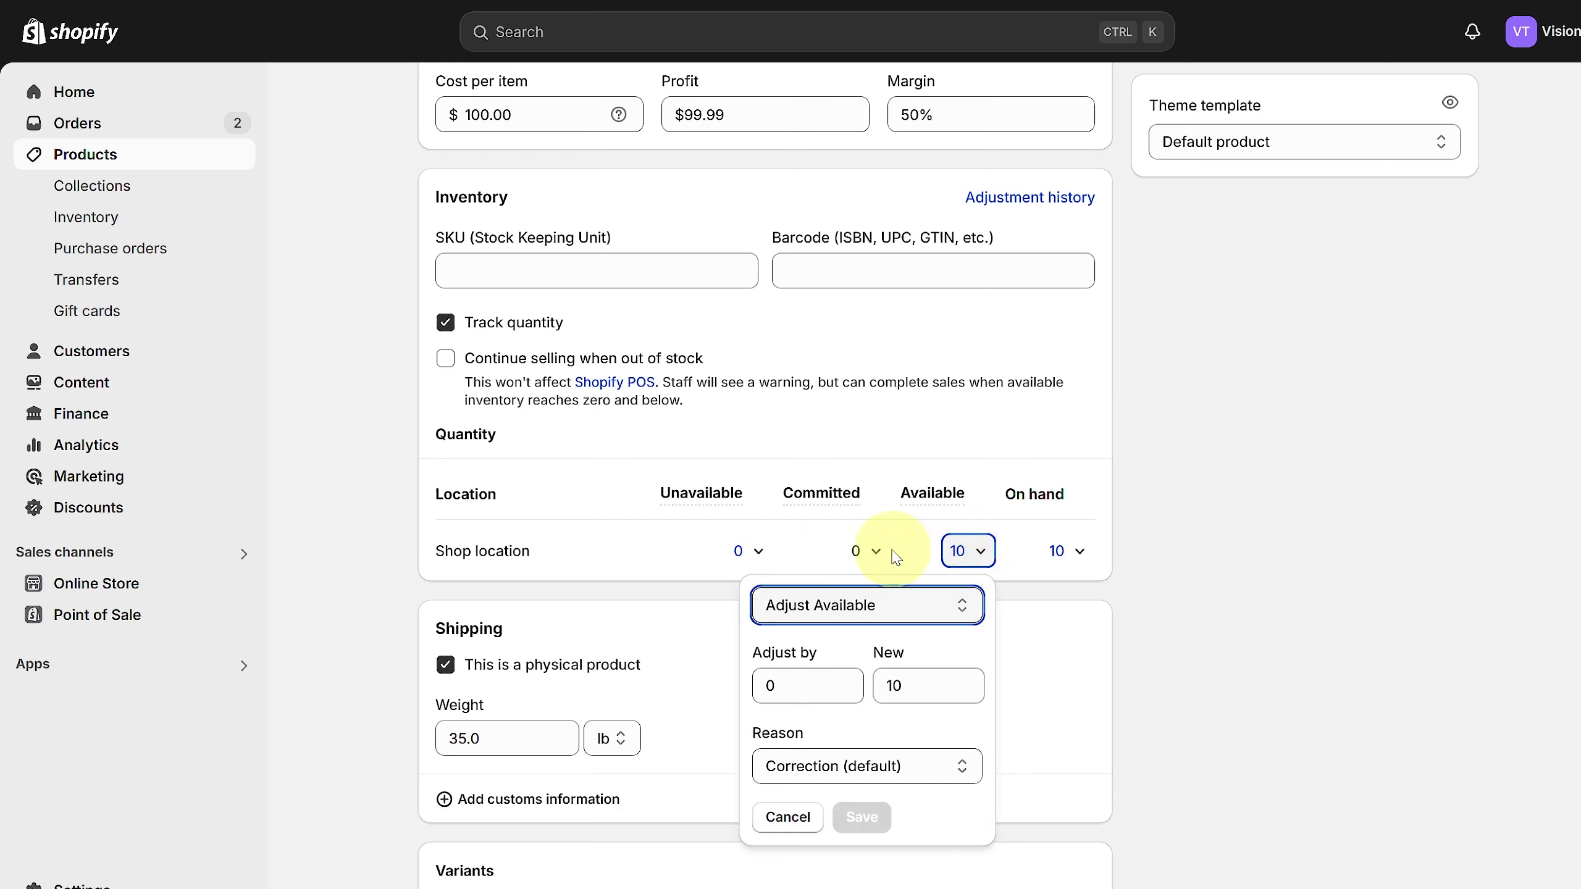
pyautogui.click(865, 551)
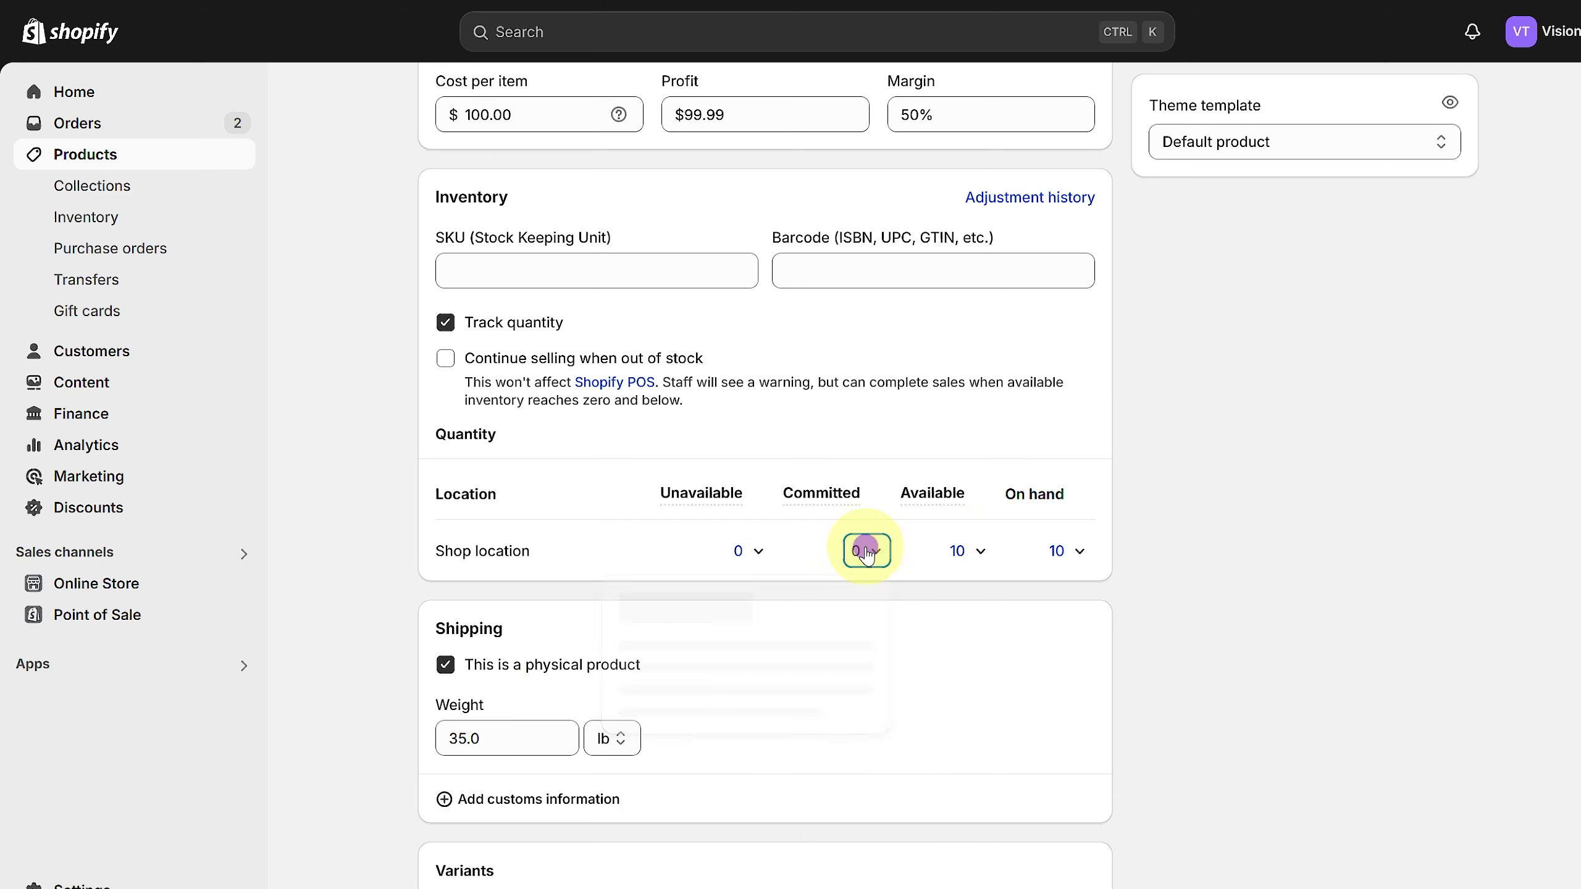
pyautogui.click(743, 552)
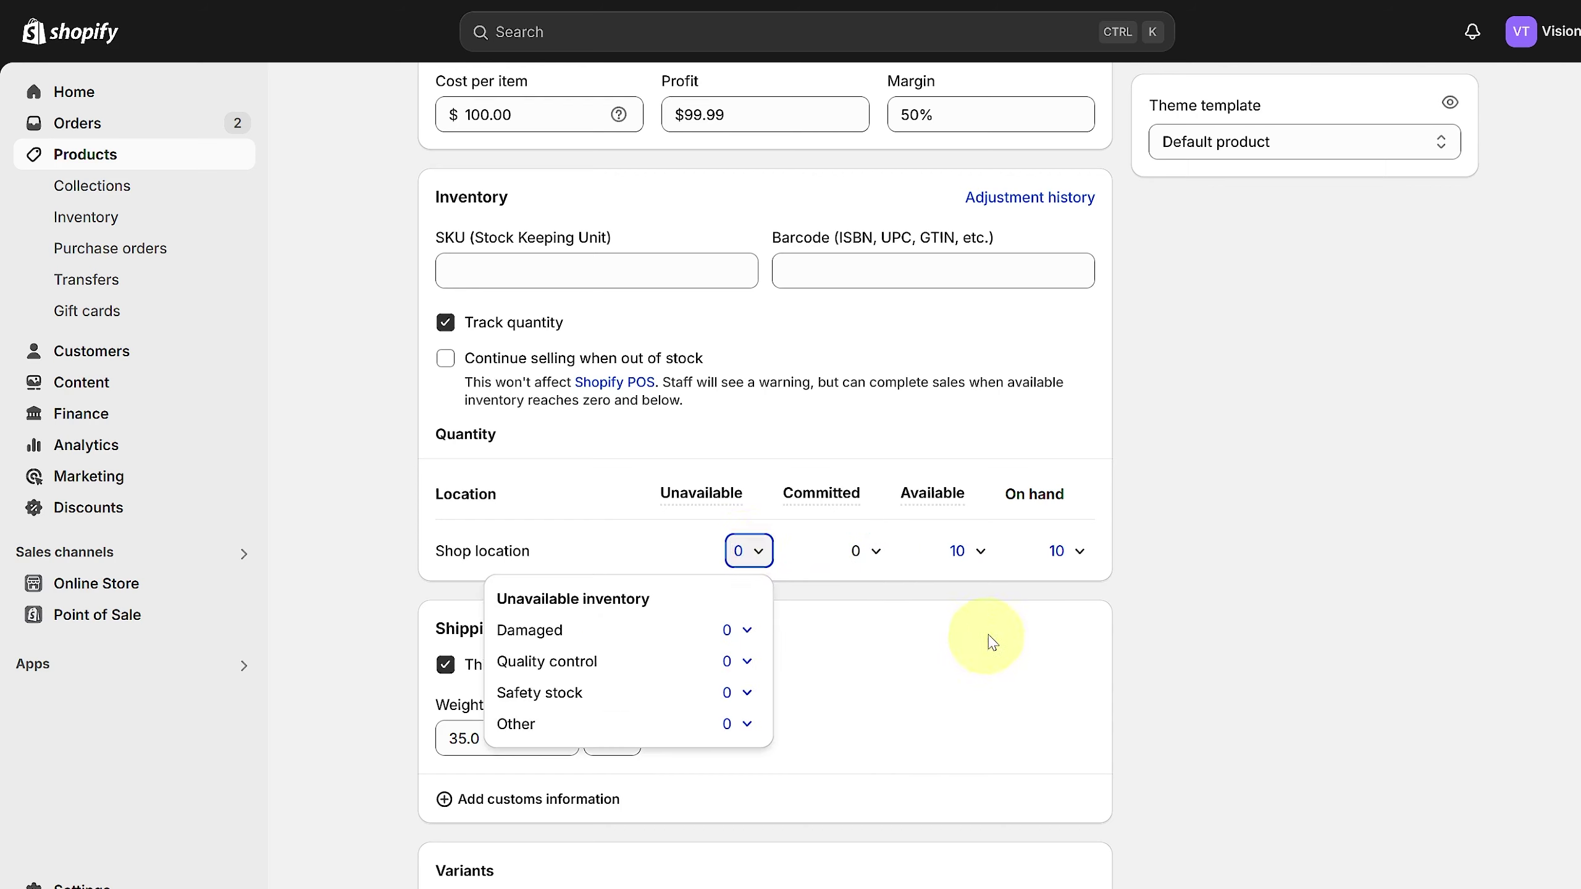
pyautogui.click(994, 616)
pyautogui.click(1064, 552)
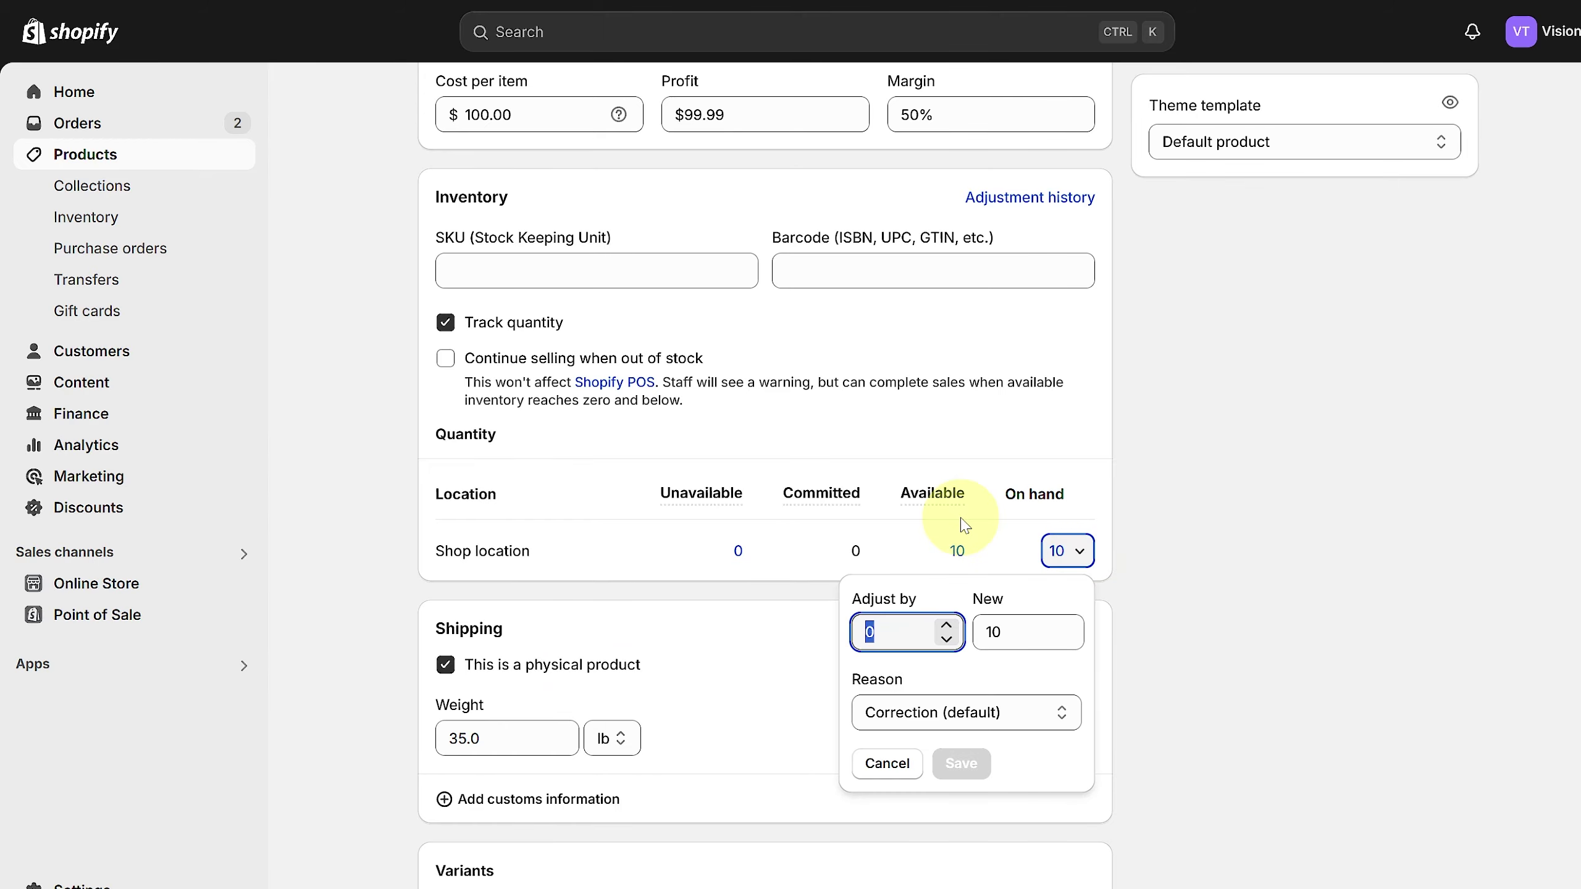
pyautogui.click(1073, 515)
pyautogui.scroll(8, 1074, 515)
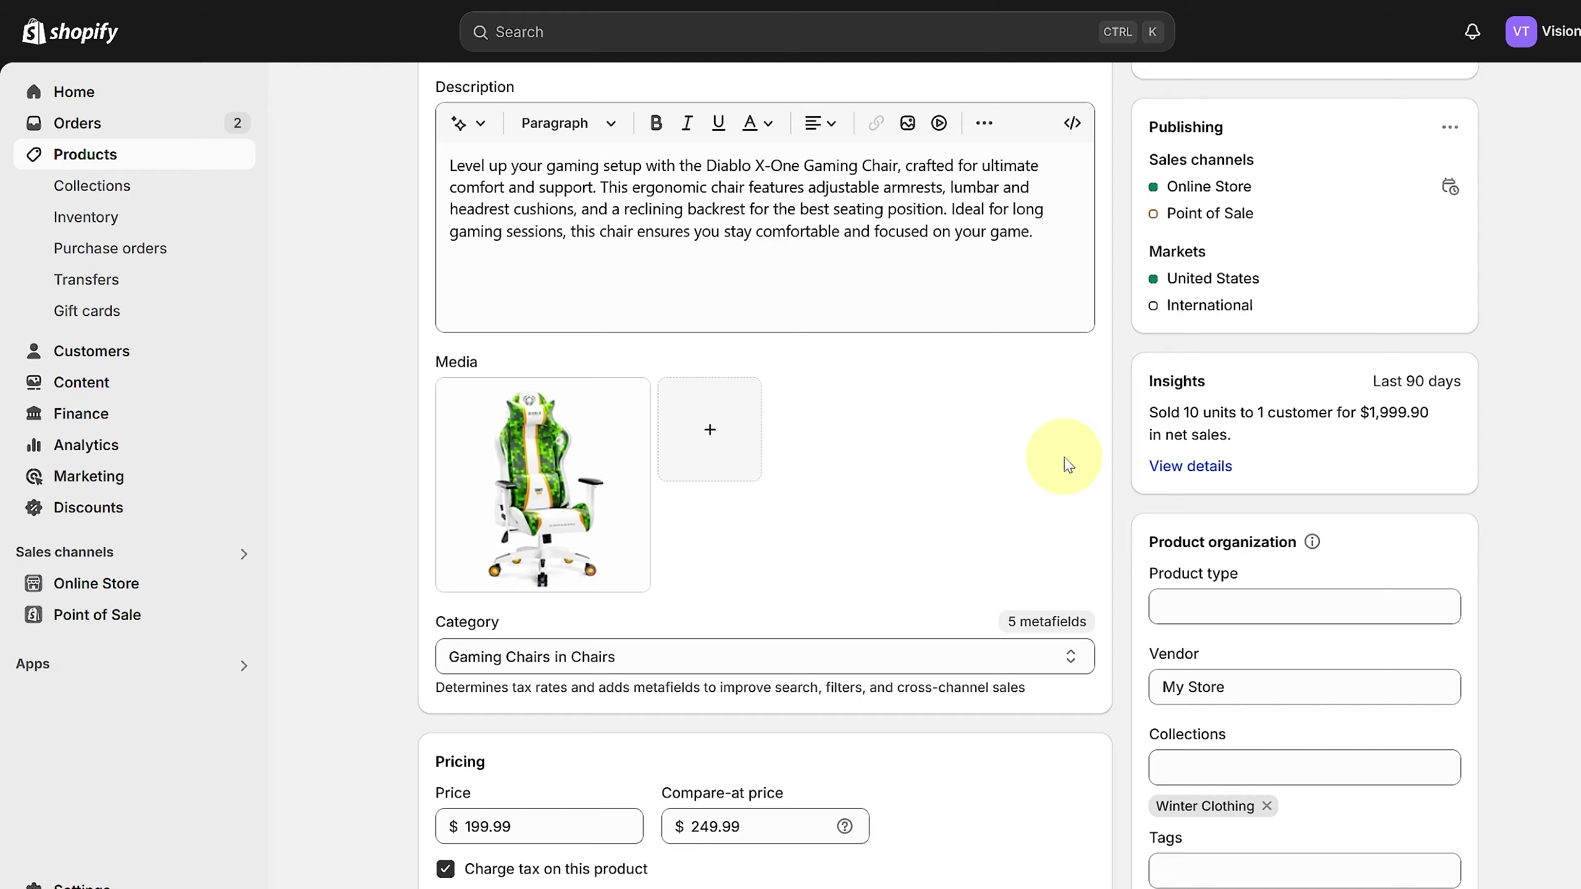
pyautogui.scroll(3, 1068, 465)
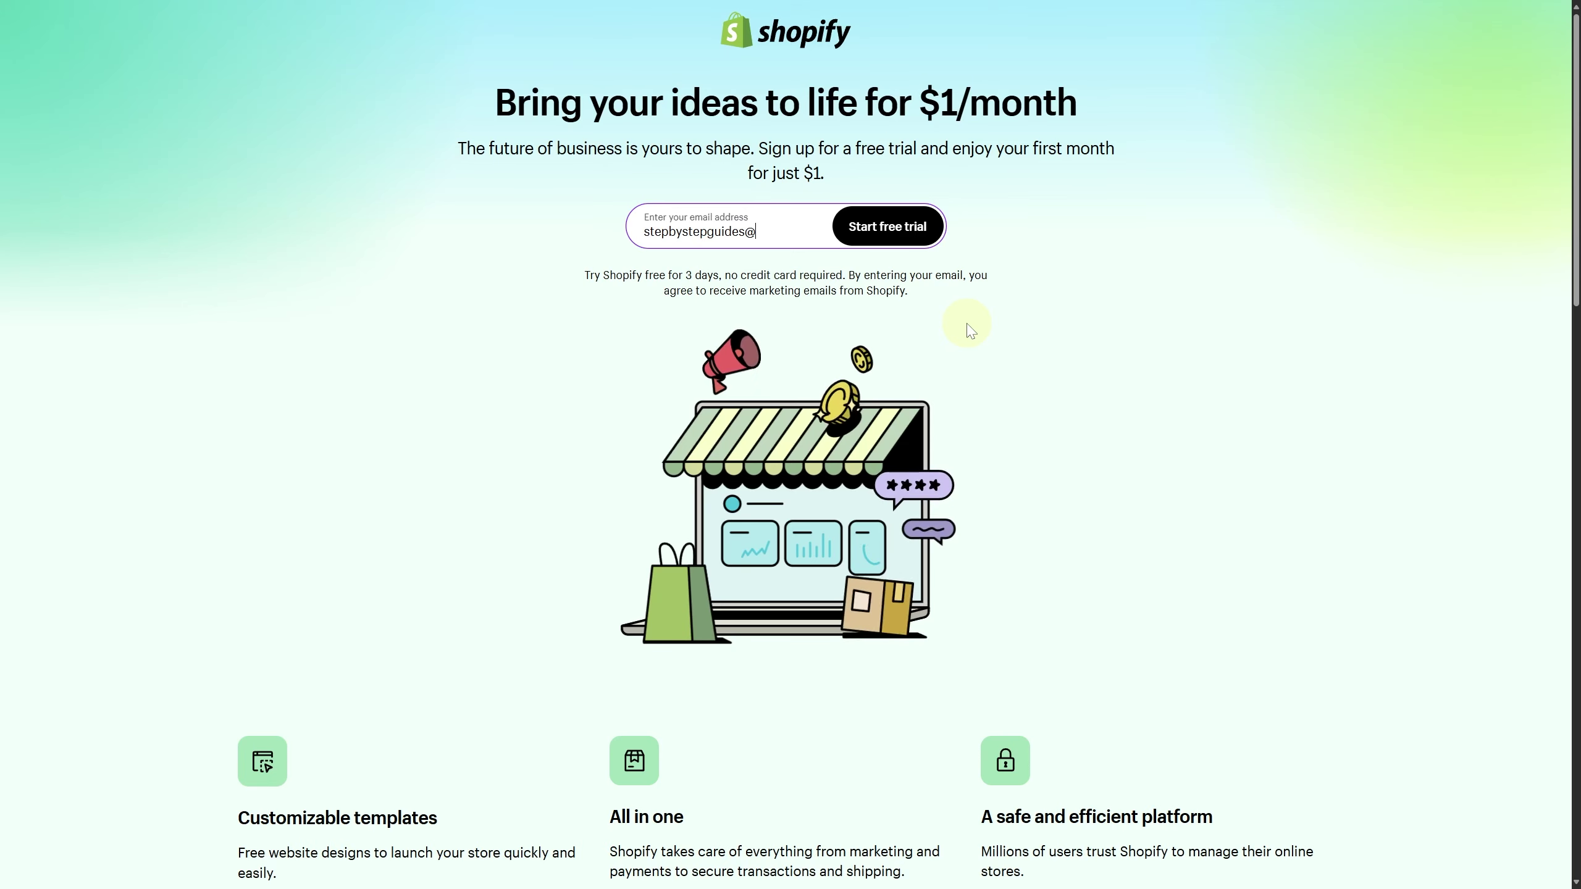
pyautogui.write('gmail.')
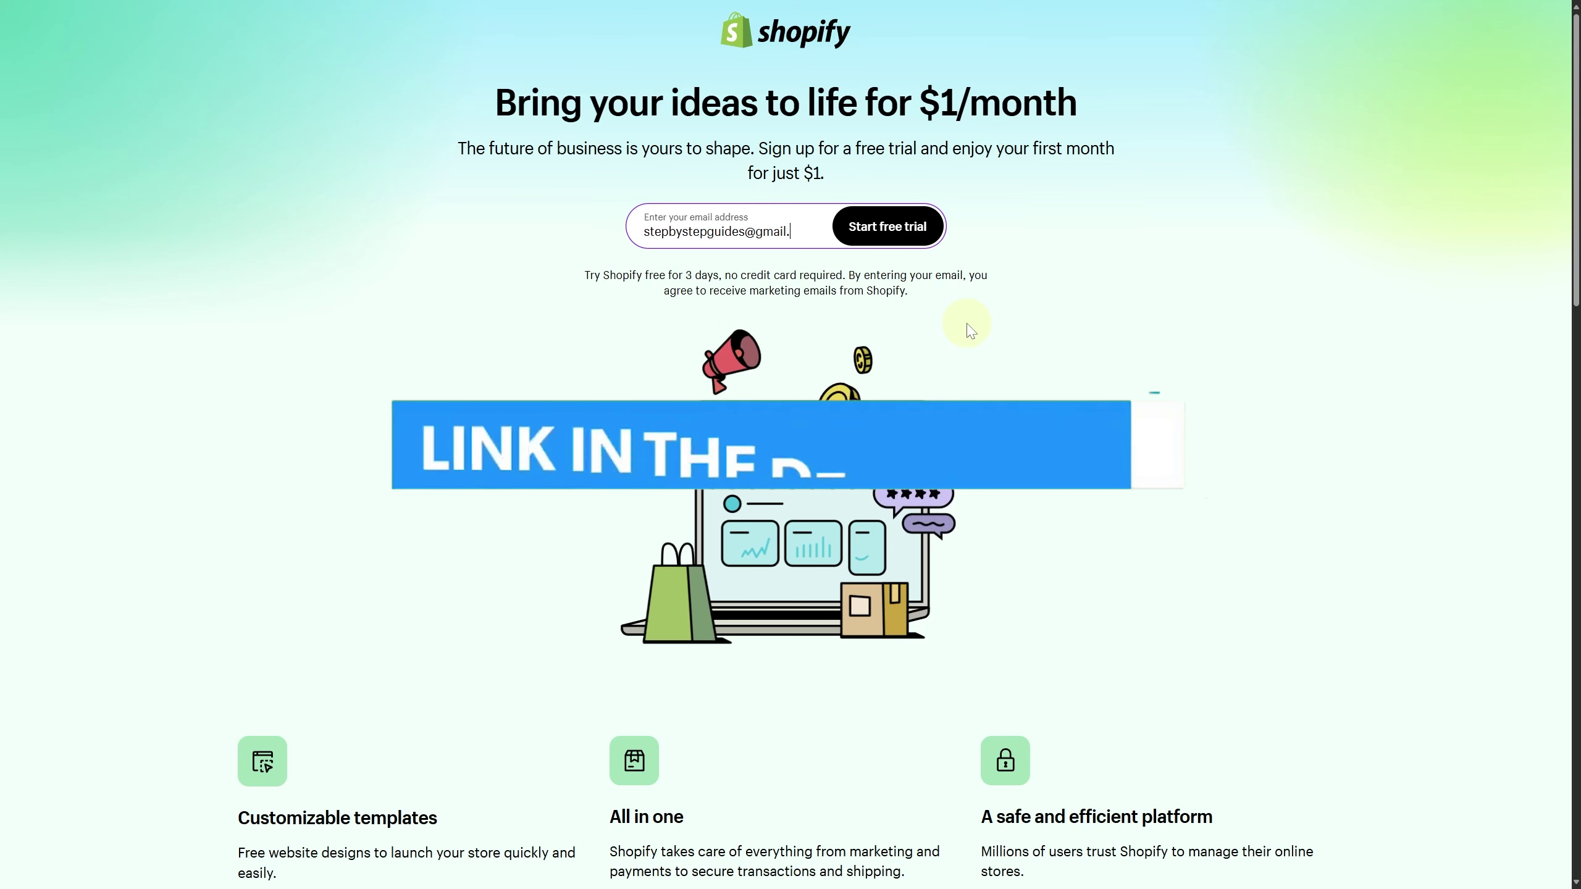
pyautogui.write('com')
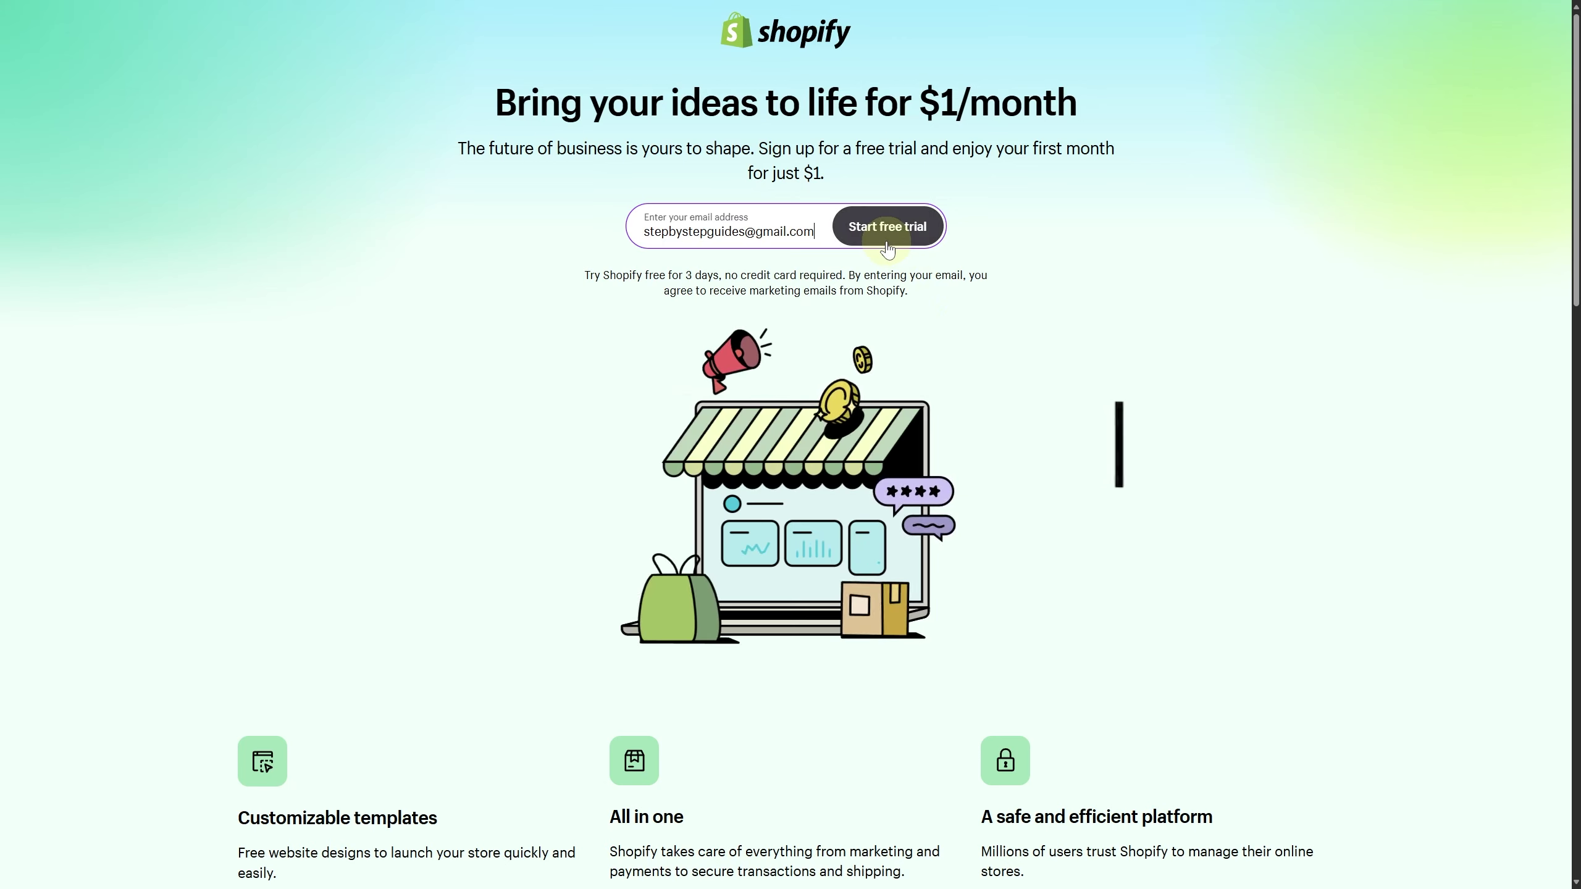
# Step: Submit the entered email with Start free trial
pyautogui.click(887, 235)
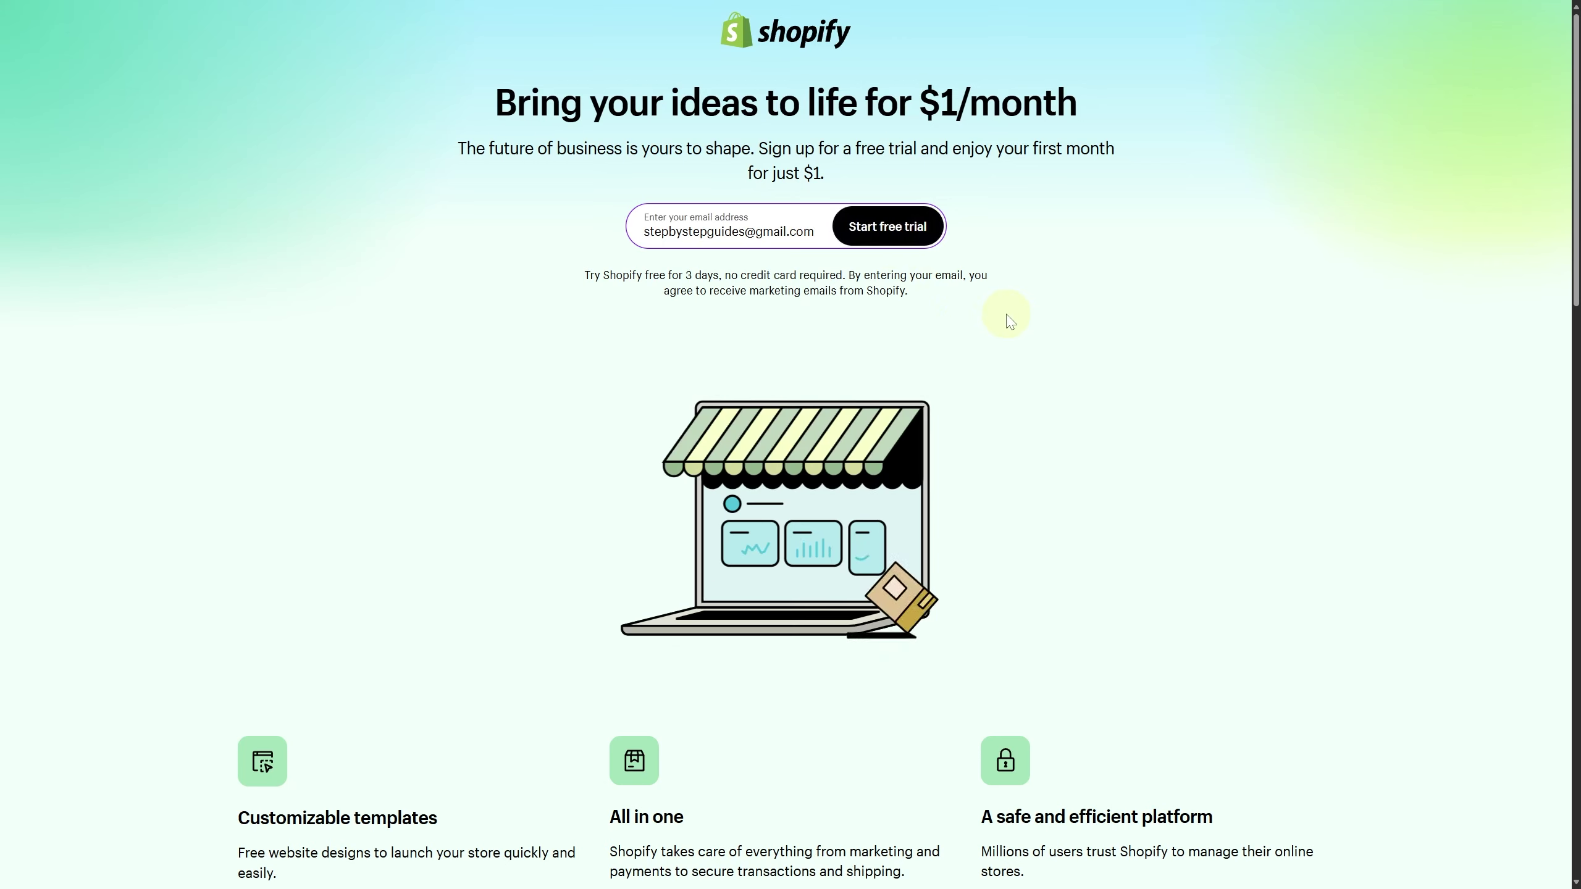